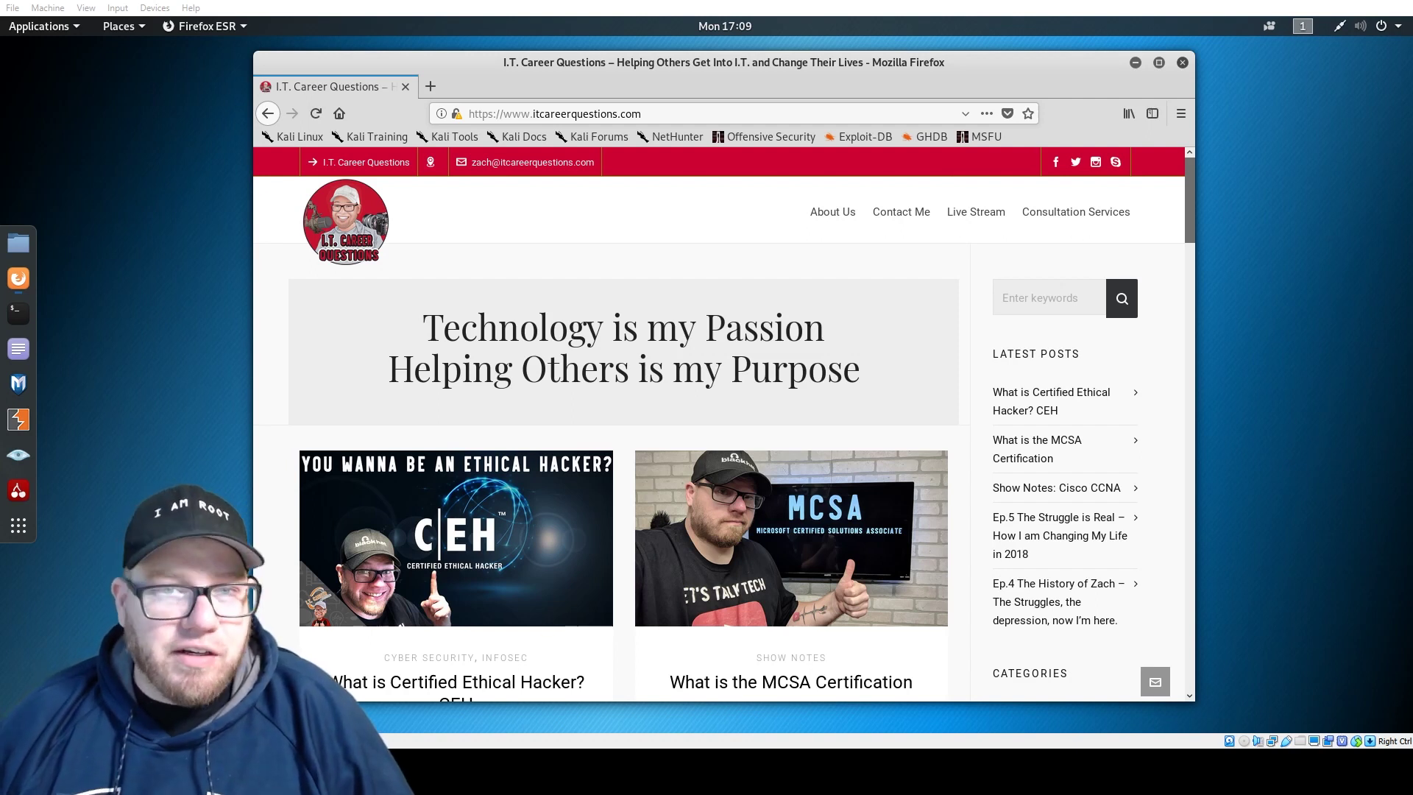
# - Replace the Firefox address with the query 'site:itcareerquestions.com file:pdf' and run it
pyautogui.click(699, 115)
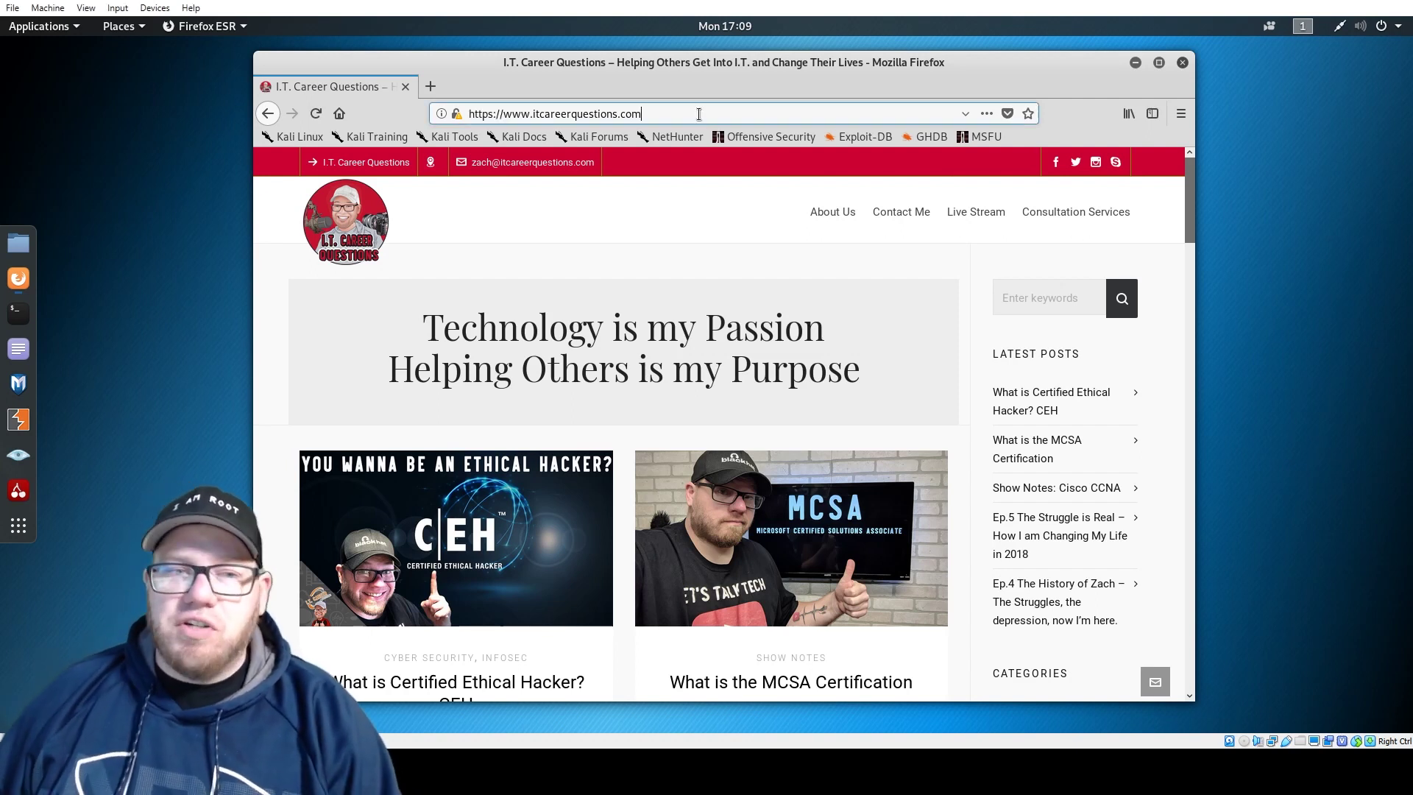
pyautogui.hotkey('ctrl', 'a')
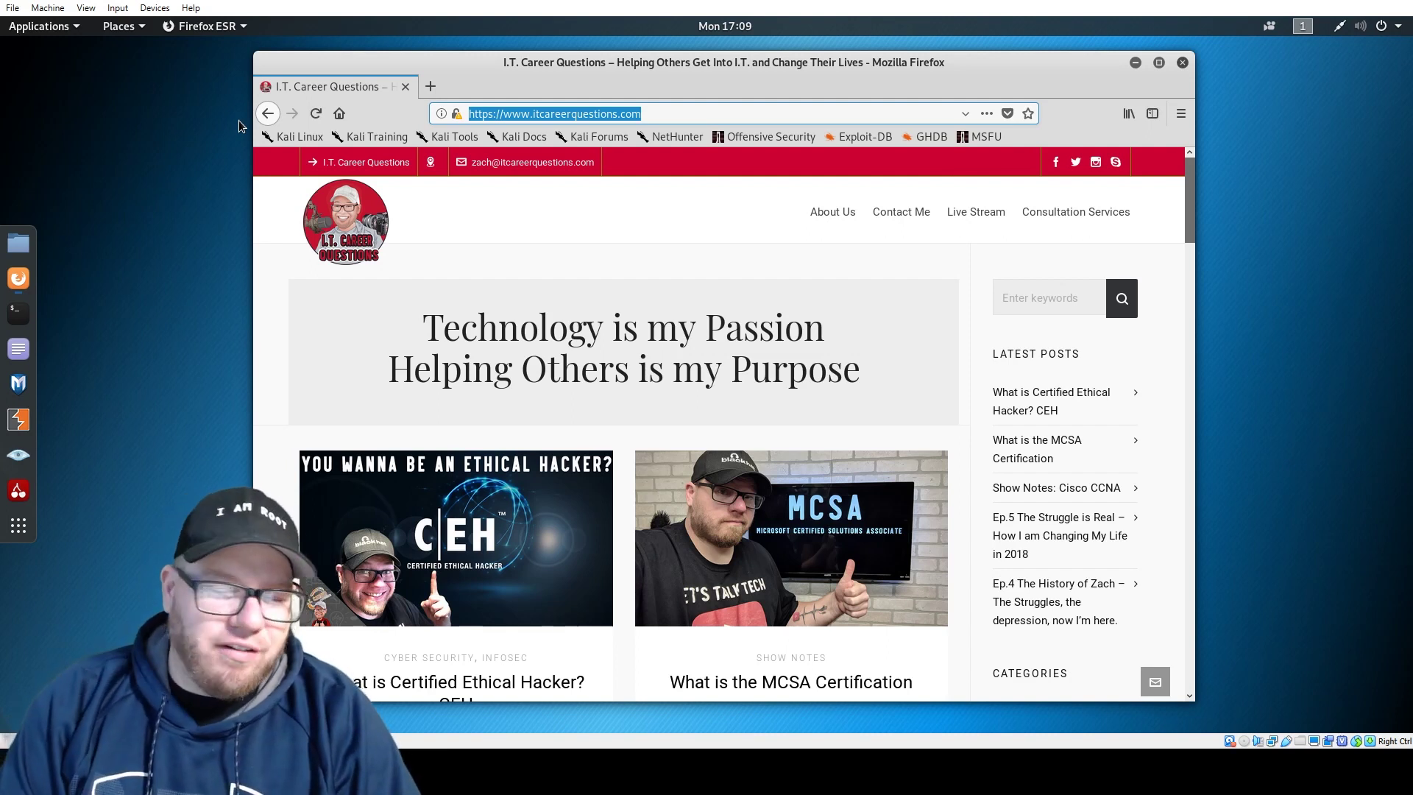
pyautogui.write('si')
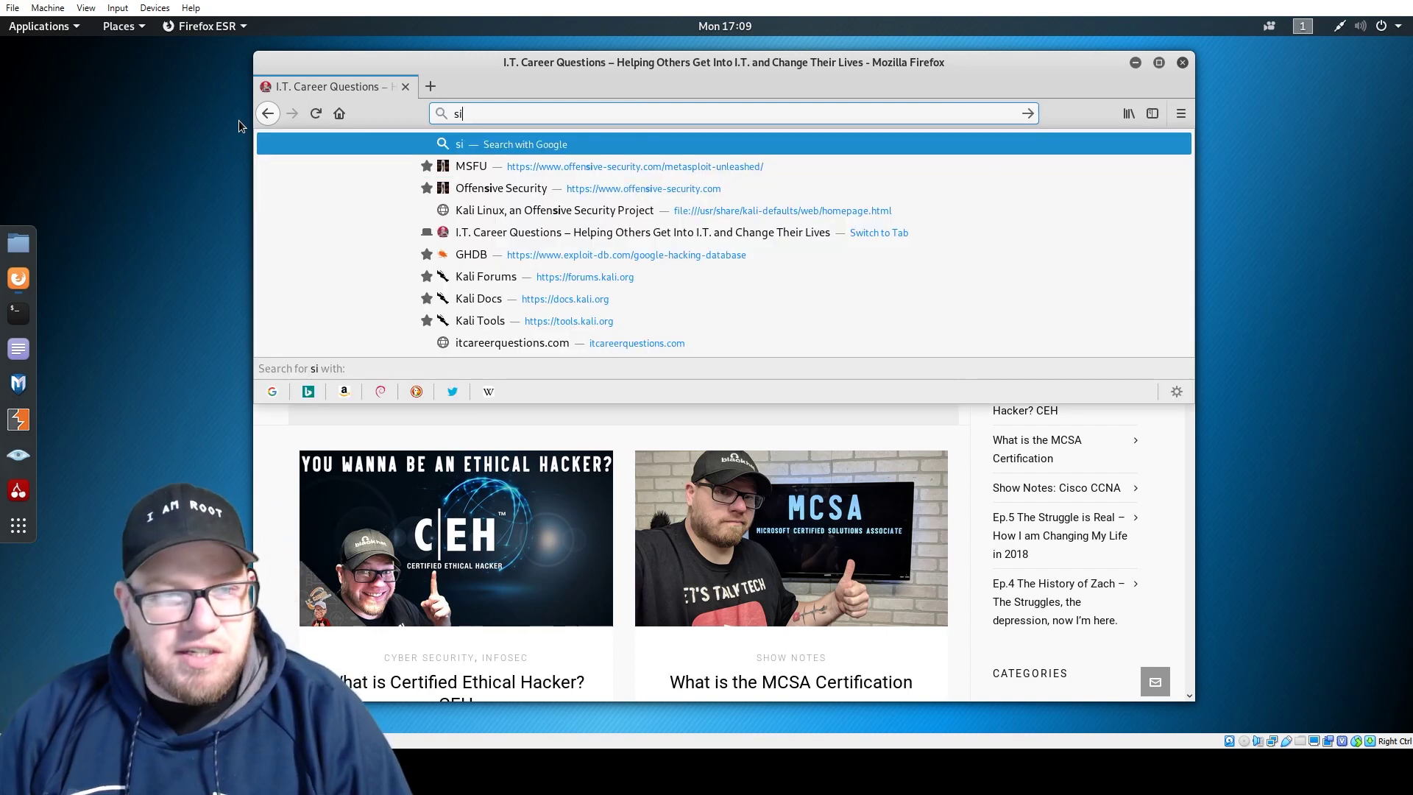
pyautogui.write('te: ')
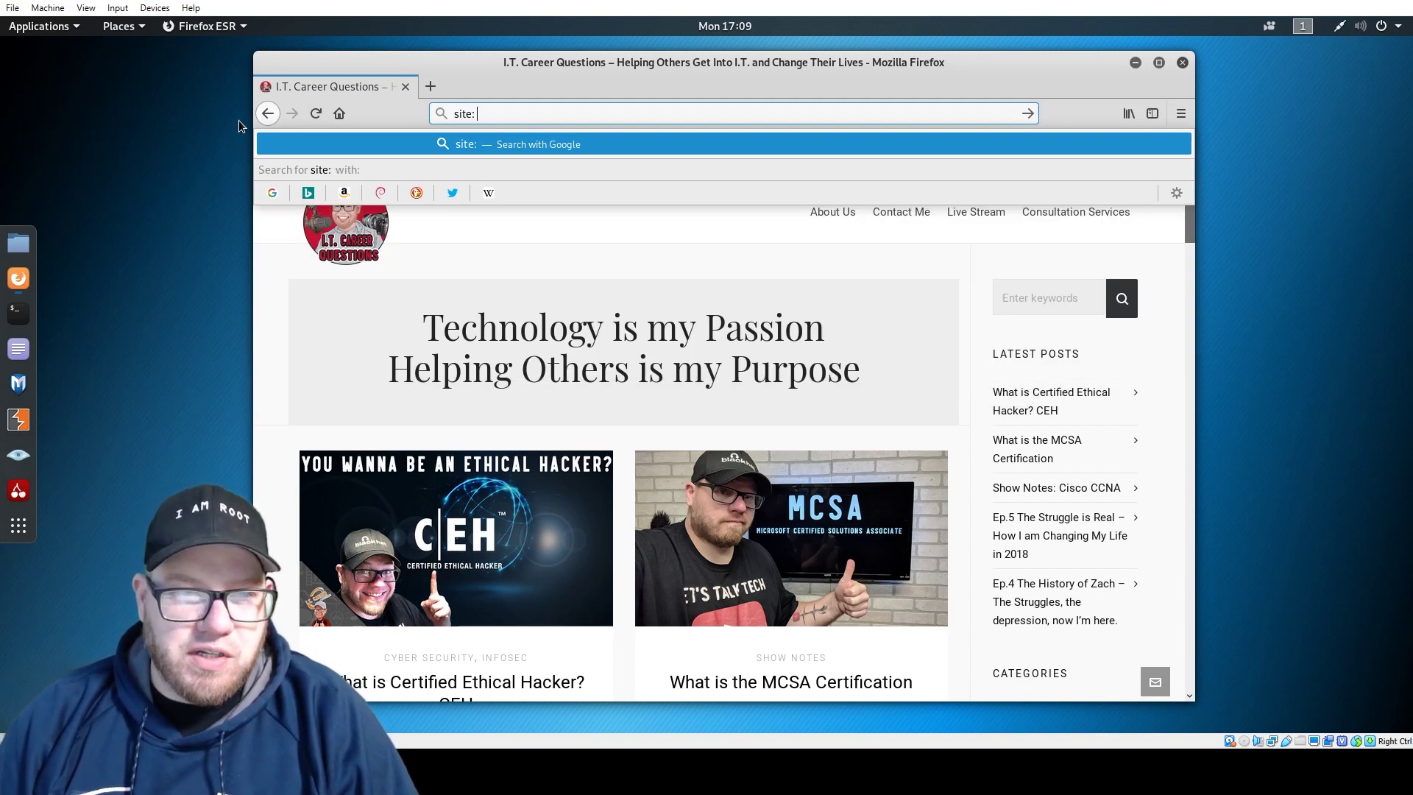
pyautogui.write('itcareerq')
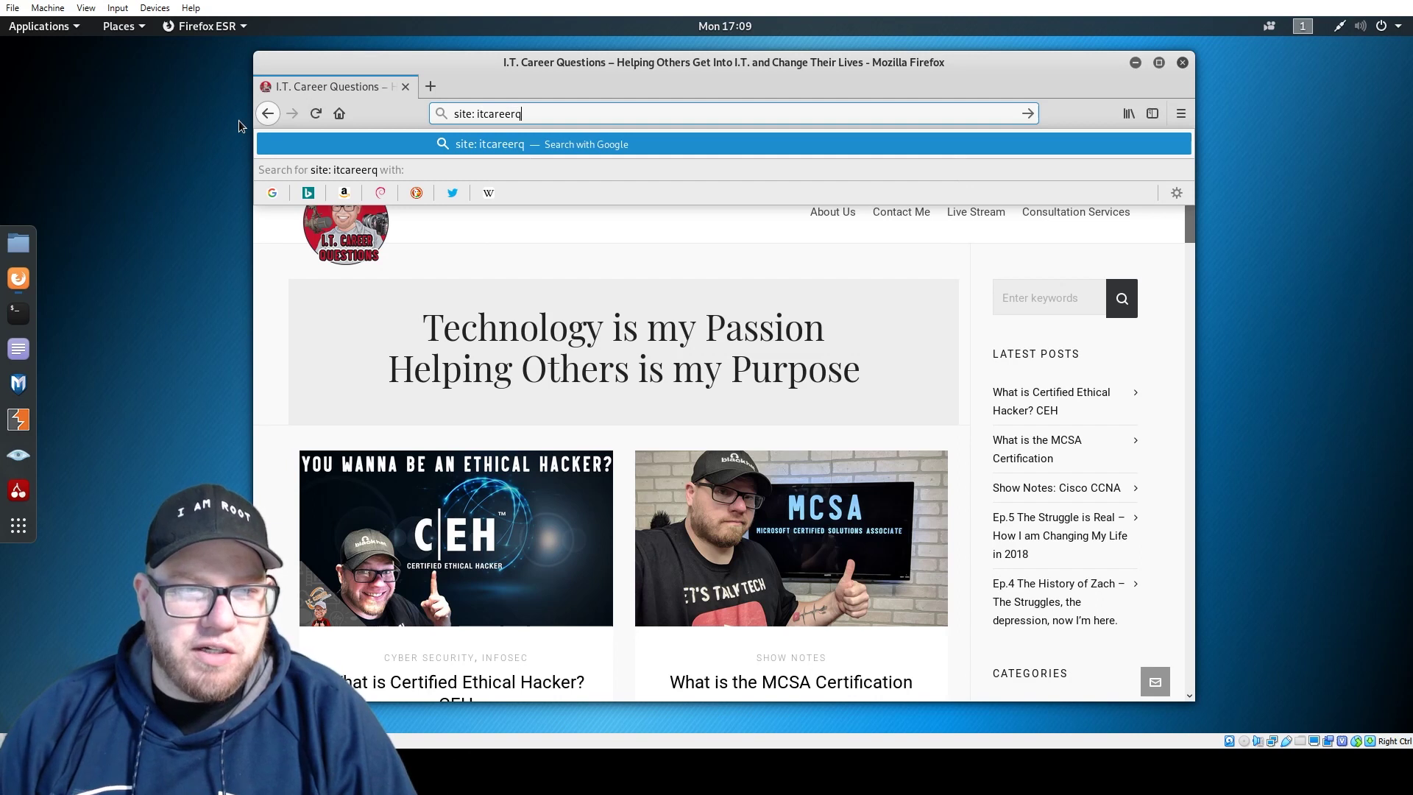
pyautogui.write('uestions.com')
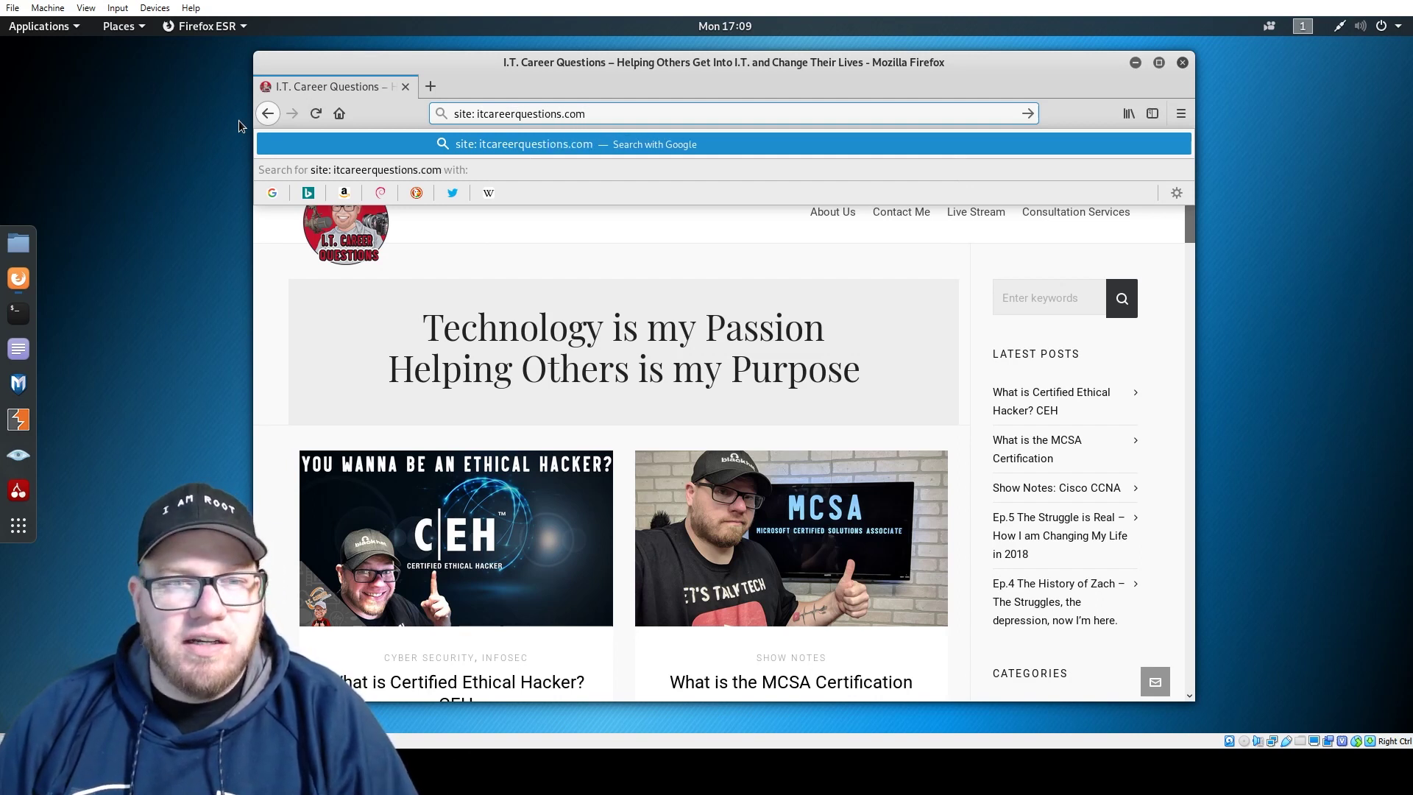
pyautogui.write(' file:')
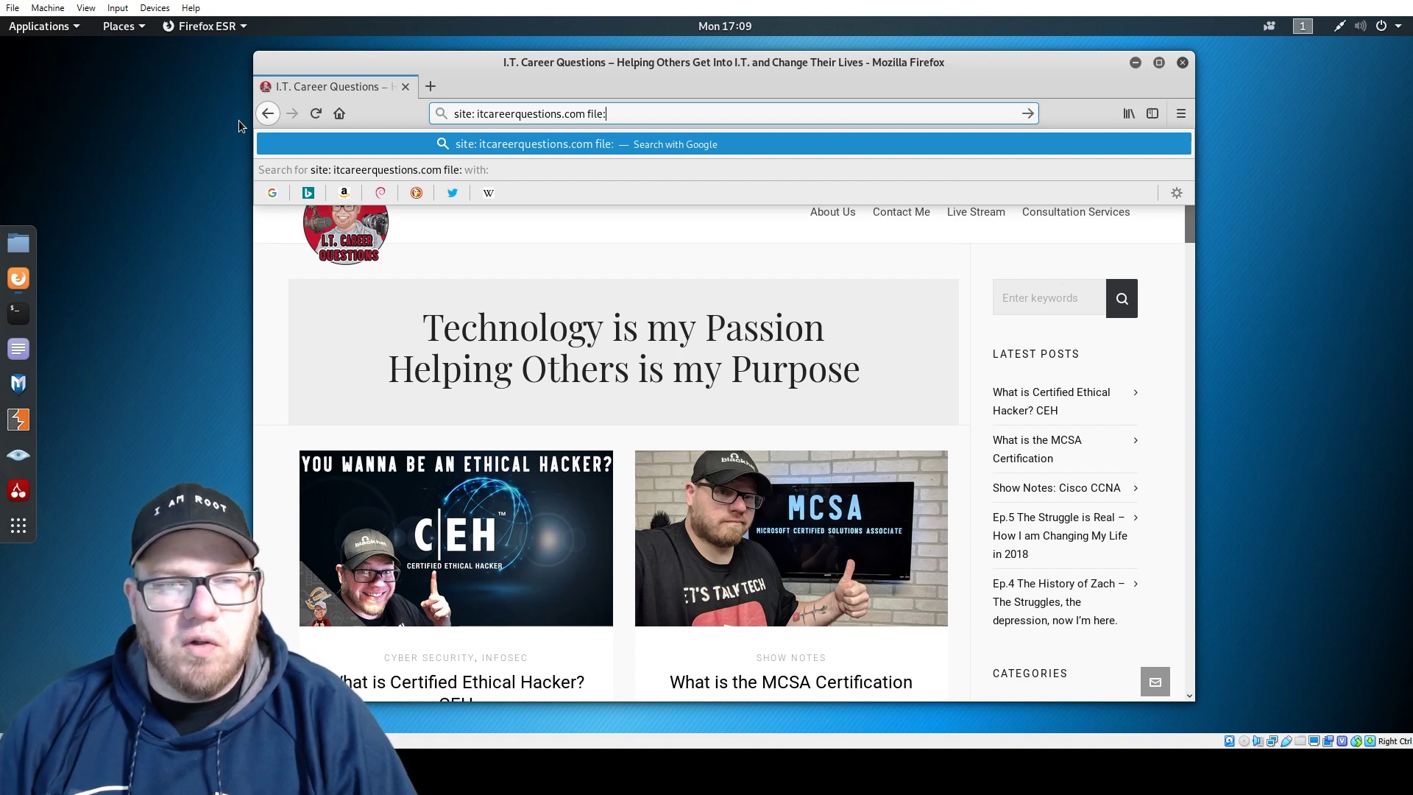
pyautogui.write('pdf')
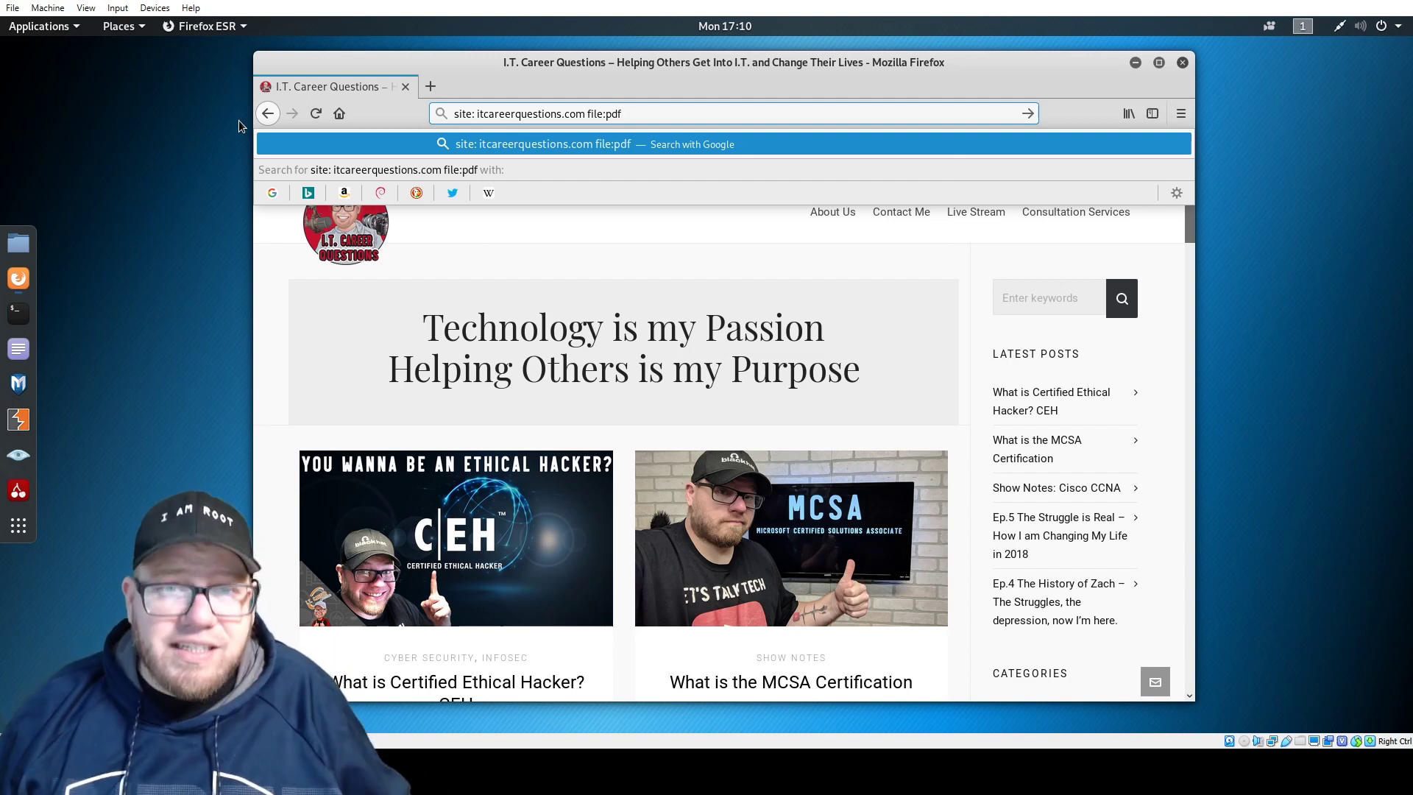
pyautogui.press('Return')
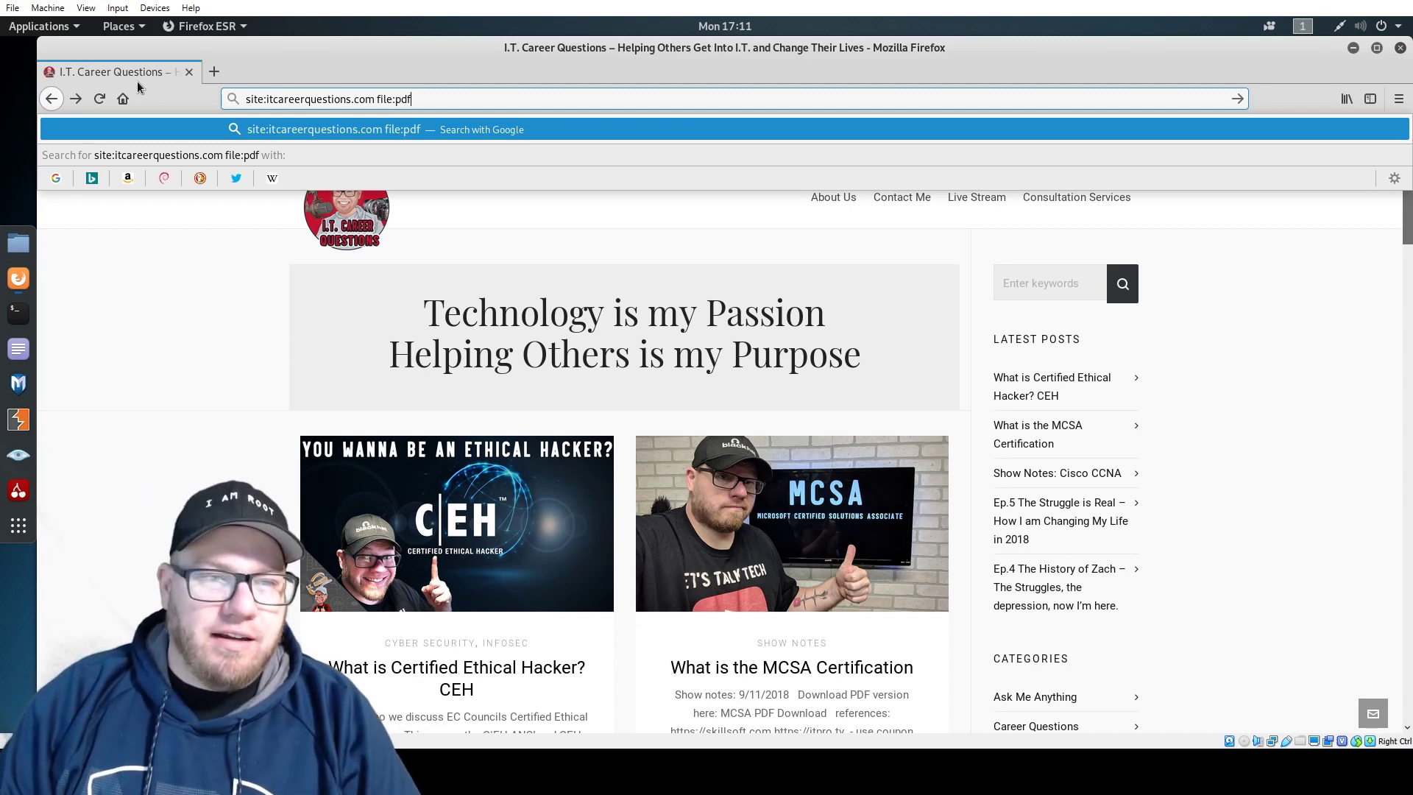
# - Submit the PDF query to show the single CEH Exam Blueprint result, then focus the search box
pyautogui.press('Return')
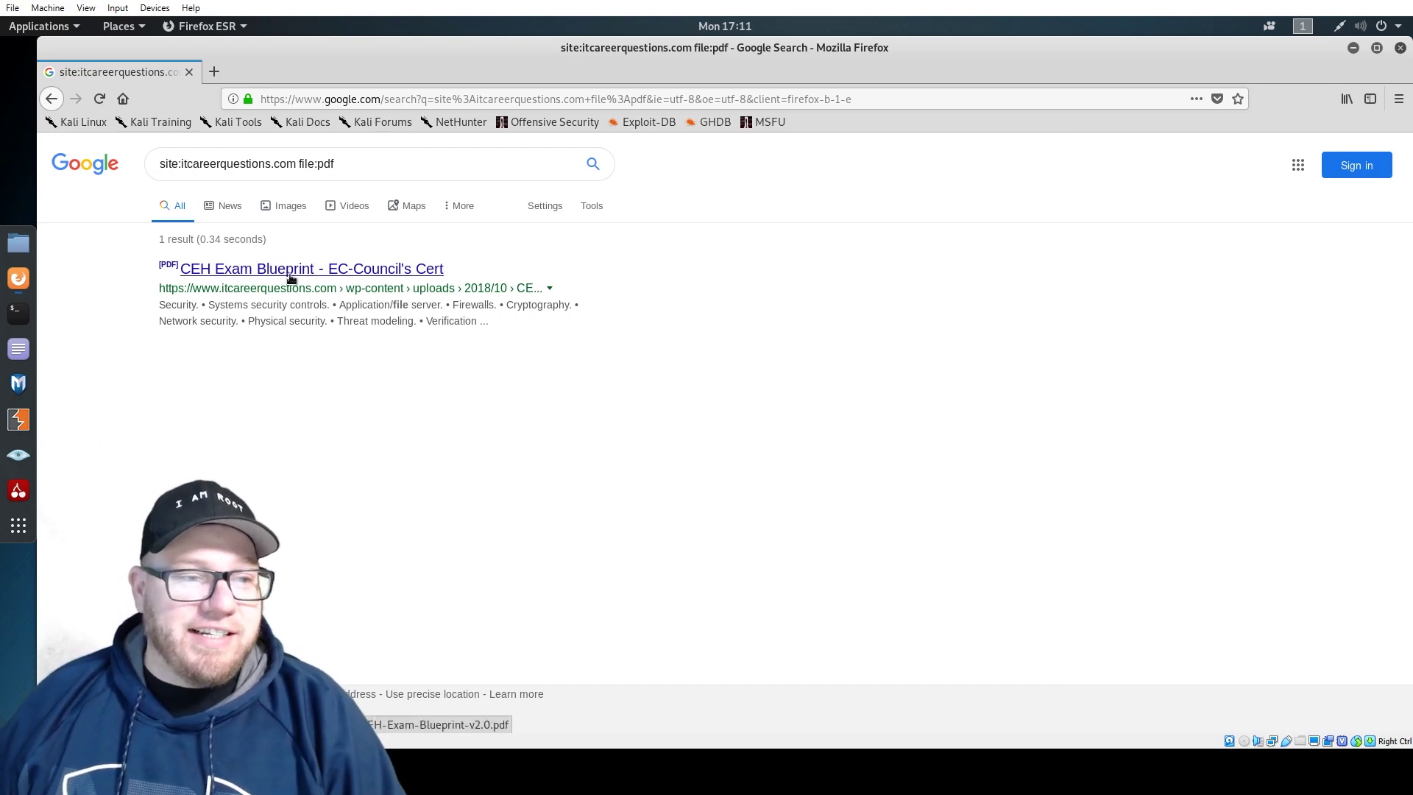
pyautogui.click(394, 163)
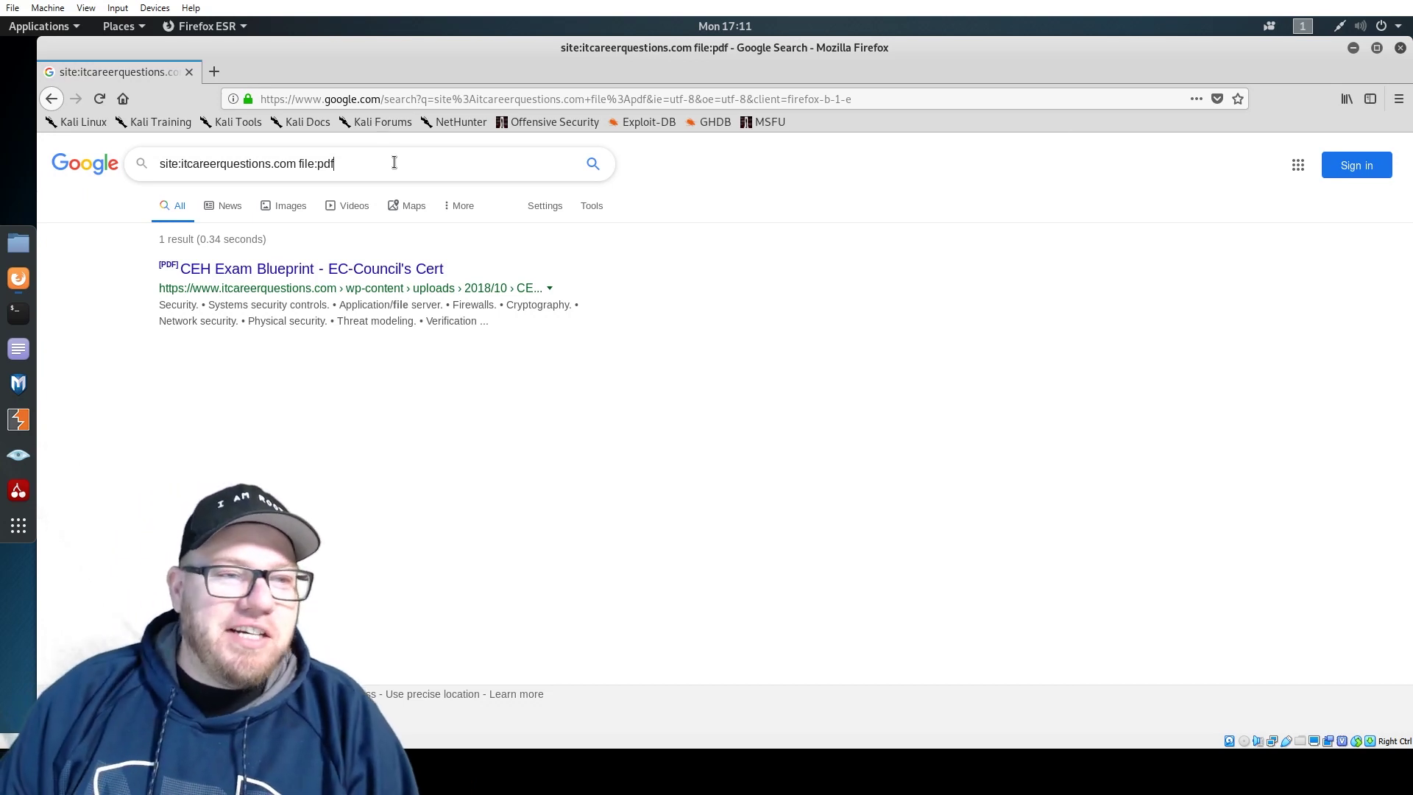
# - Search itcareerquestions.com for docx files, then for pdf files again
pyautogui.press('BackSpace')
pyautogui.press('BackSpace')
pyautogui.press('BackSpace')
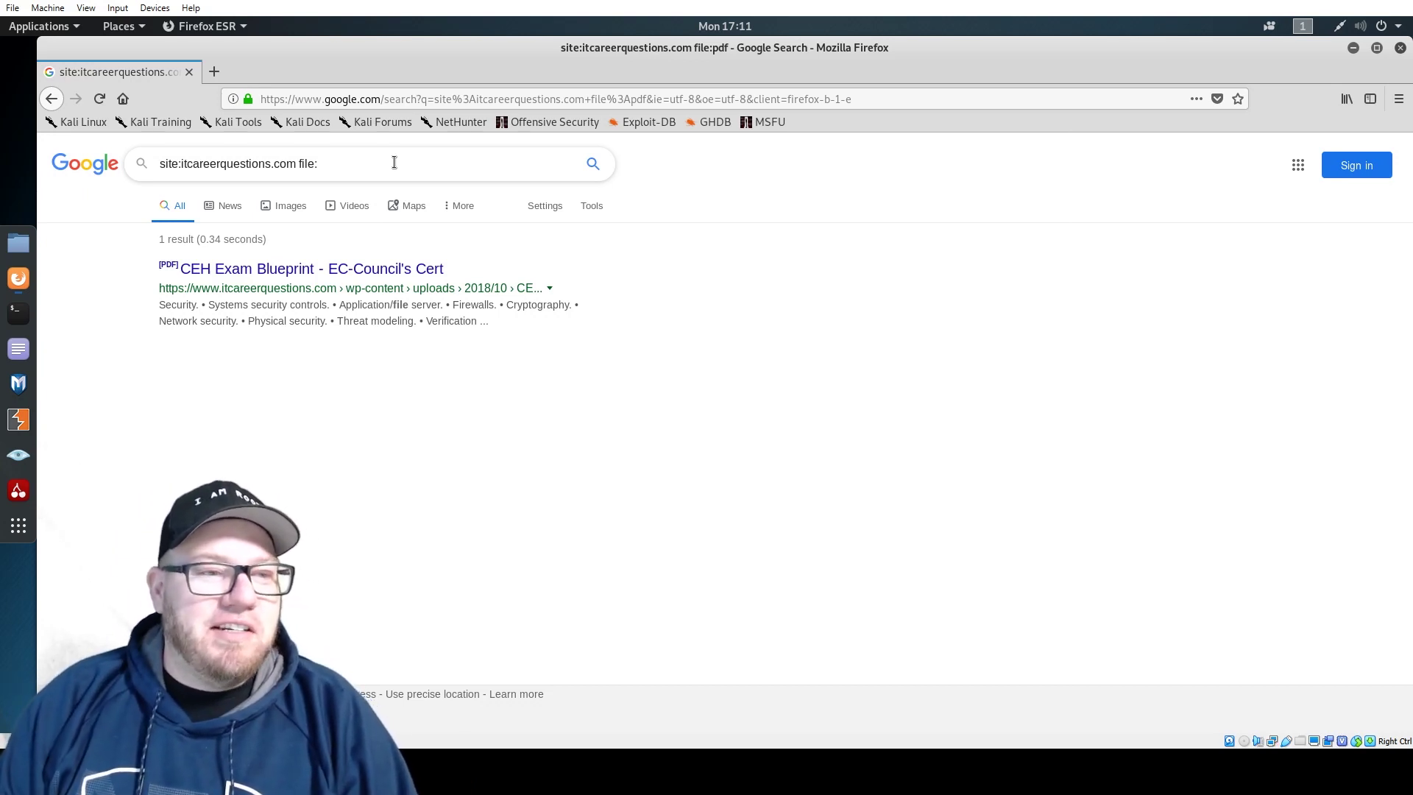
pyautogui.write('docs')
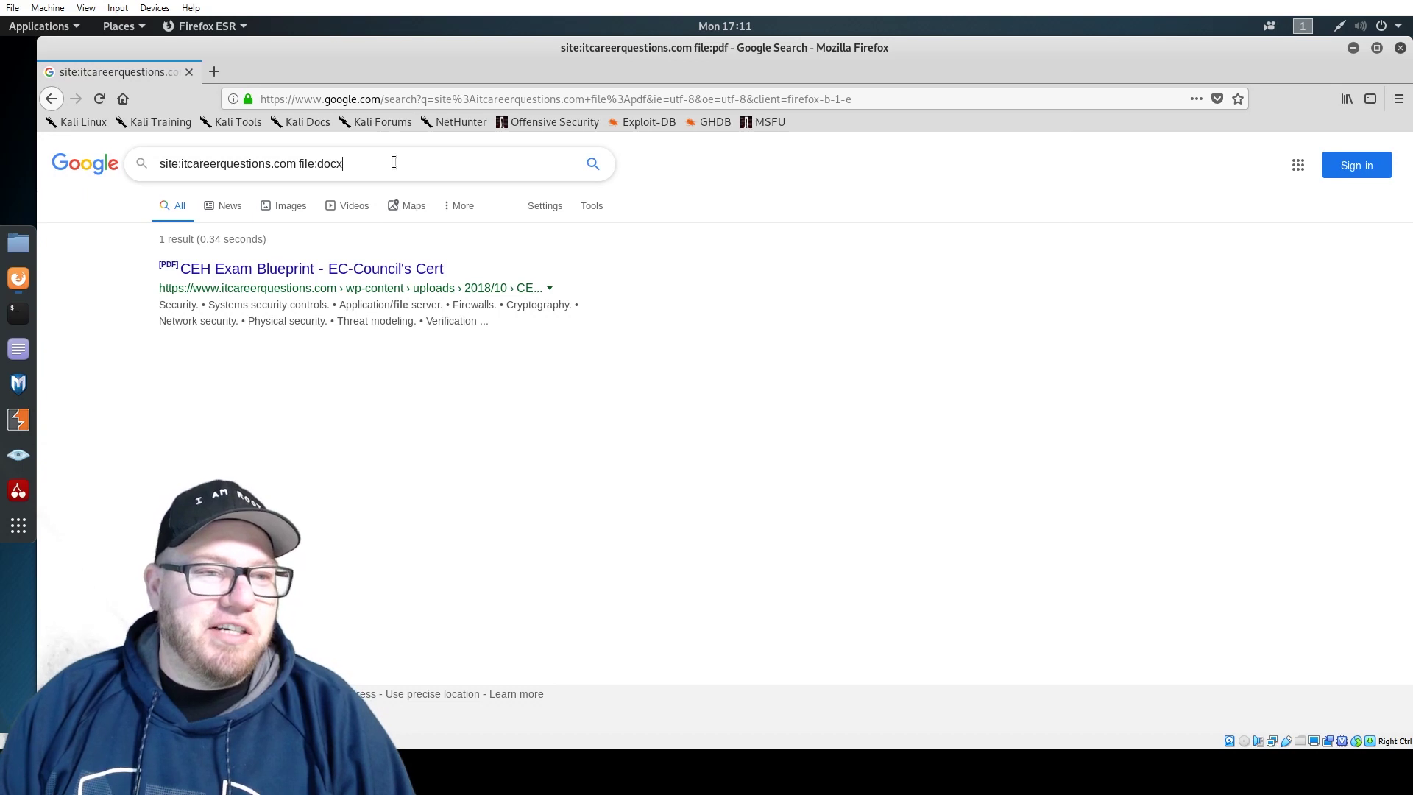
pyautogui.press('Return')
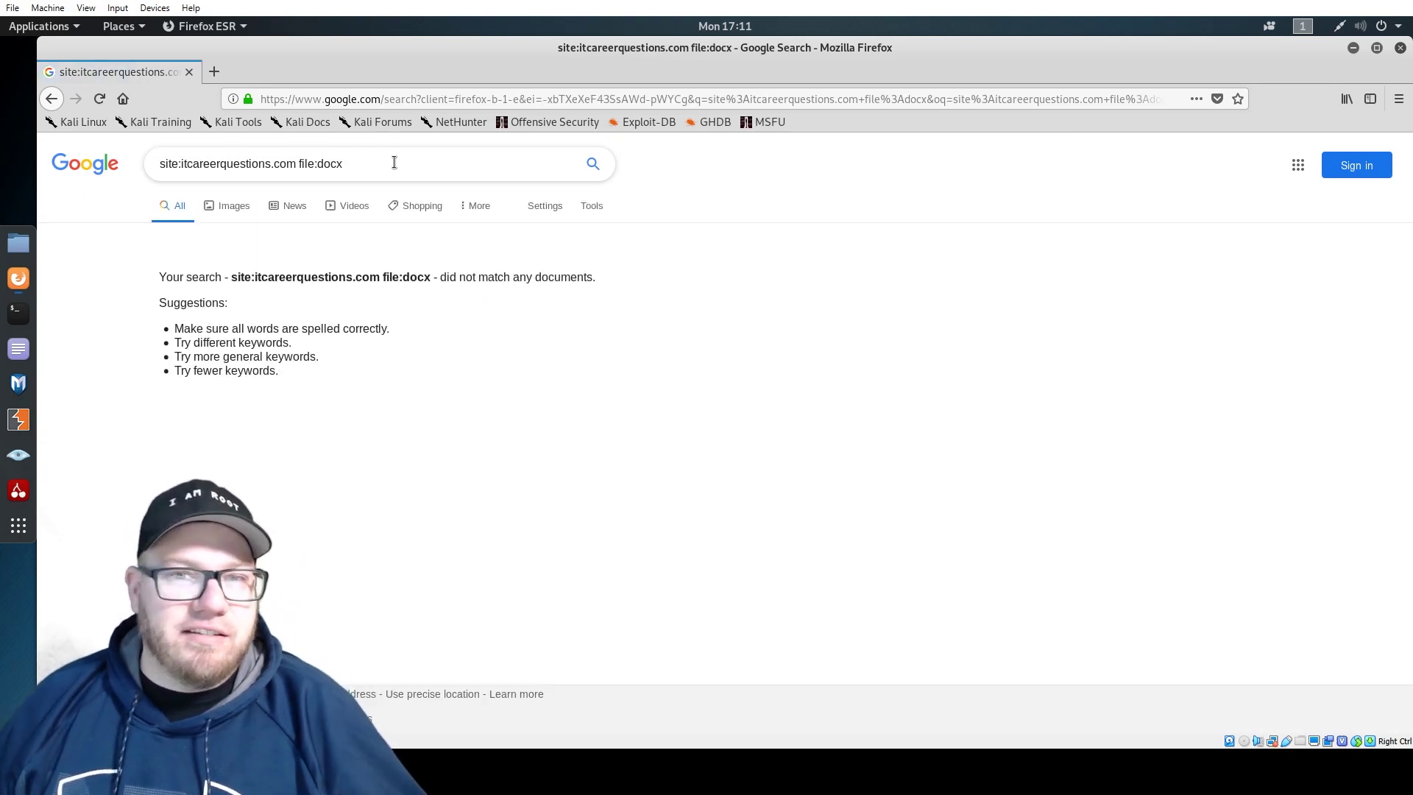
pyautogui.click(394, 162)
pyautogui.press('BackSpace')
pyautogui.press('BackSpace')
pyautogui.press('BackSpace')
pyautogui.press('BackSpace')
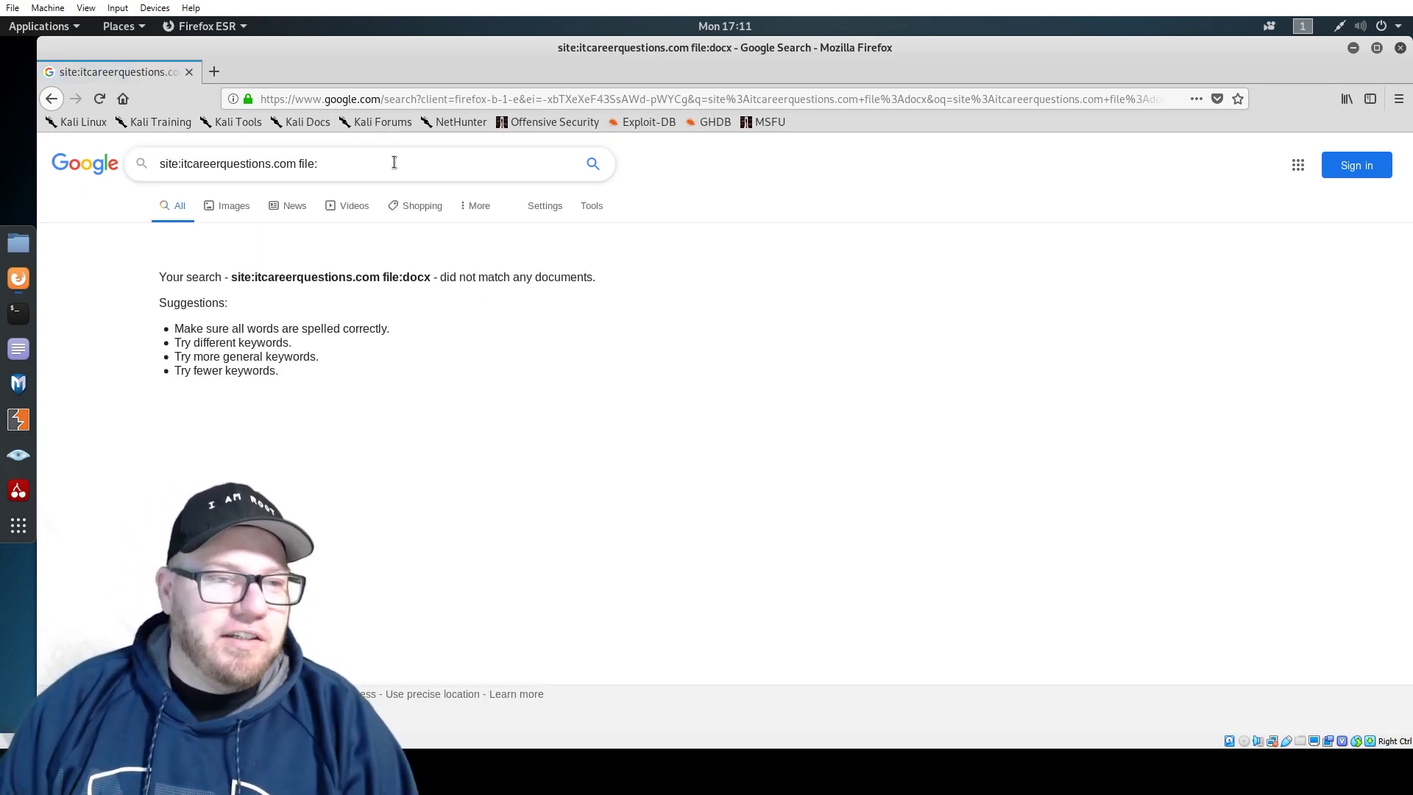
pyautogui.write('pdf')
pyautogui.press('Return')
# - Search the site for xls files, then xlsx files, both returning no matches
pyautogui.click(394, 162)
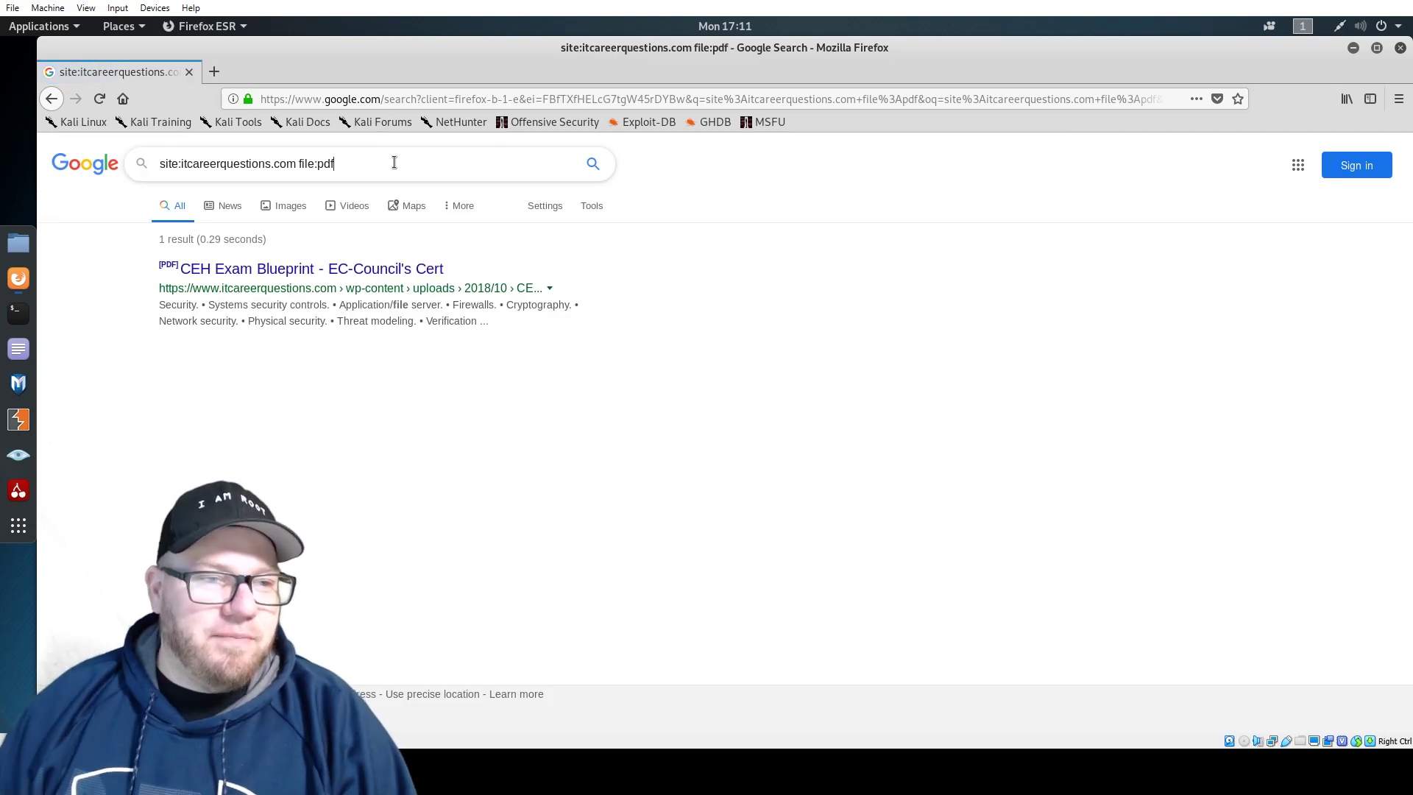
pyautogui.press('BackSpace')
pyautogui.press('BackSpace')
pyautogui.press('BackSpace')
pyautogui.write('xls')
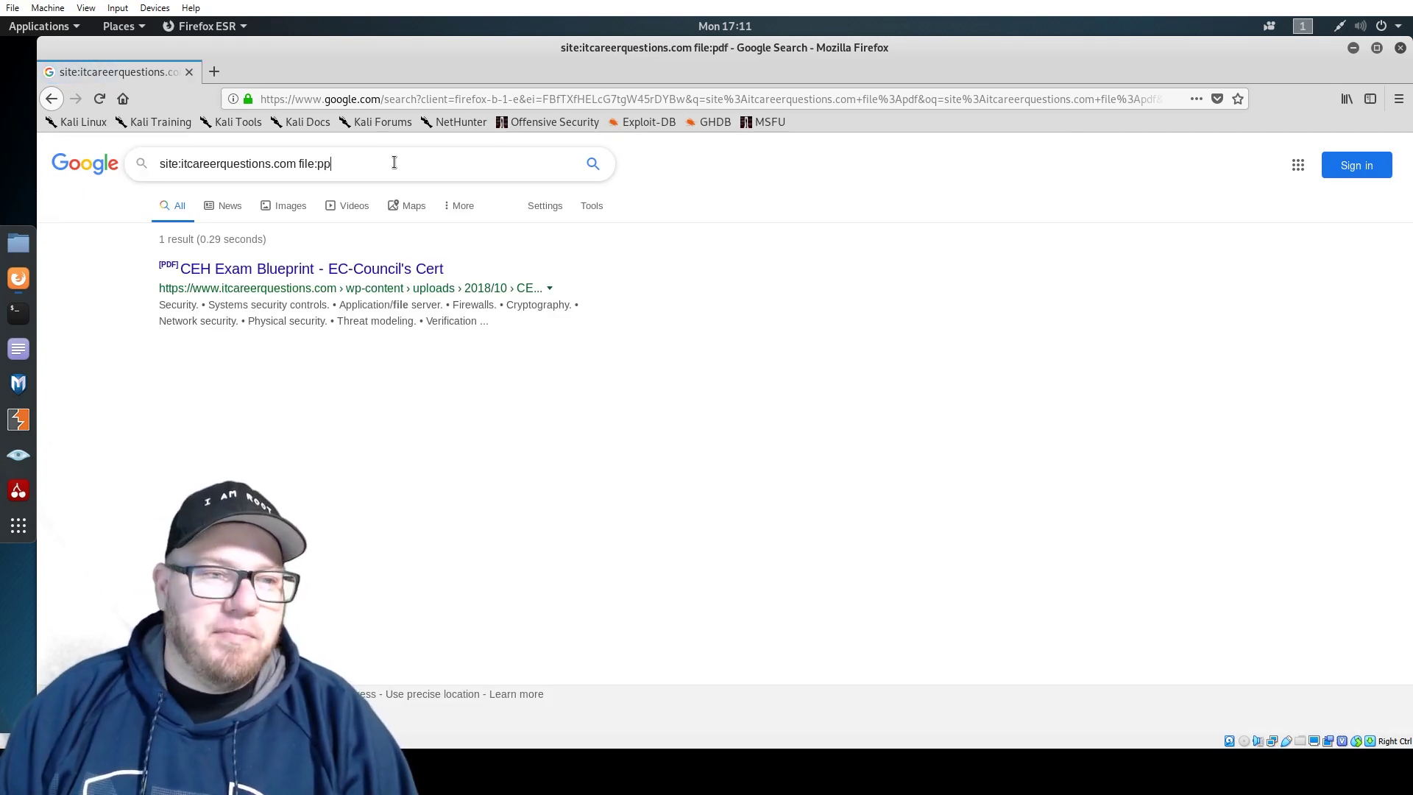
pyautogui.press('Return')
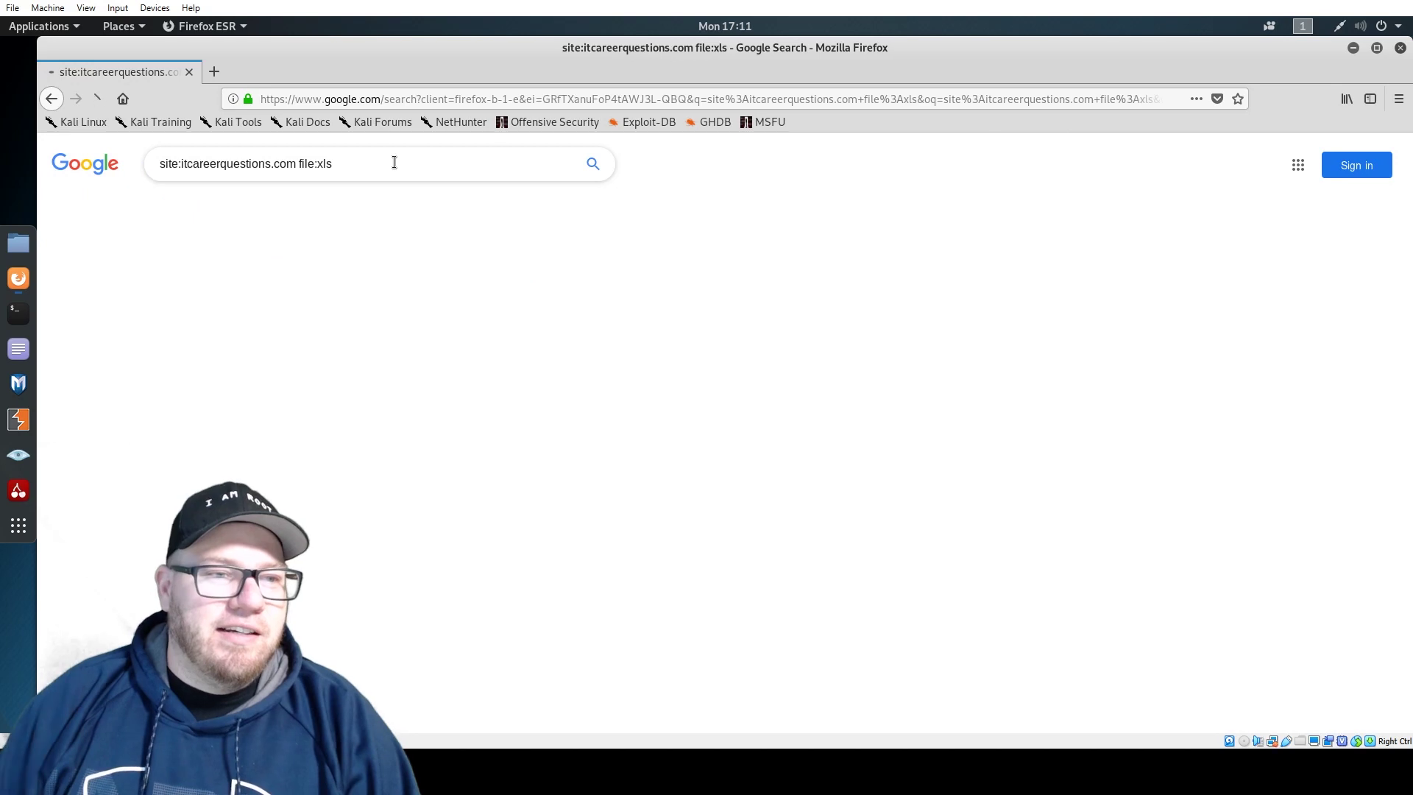
pyautogui.write('x')
pyautogui.press('Return')
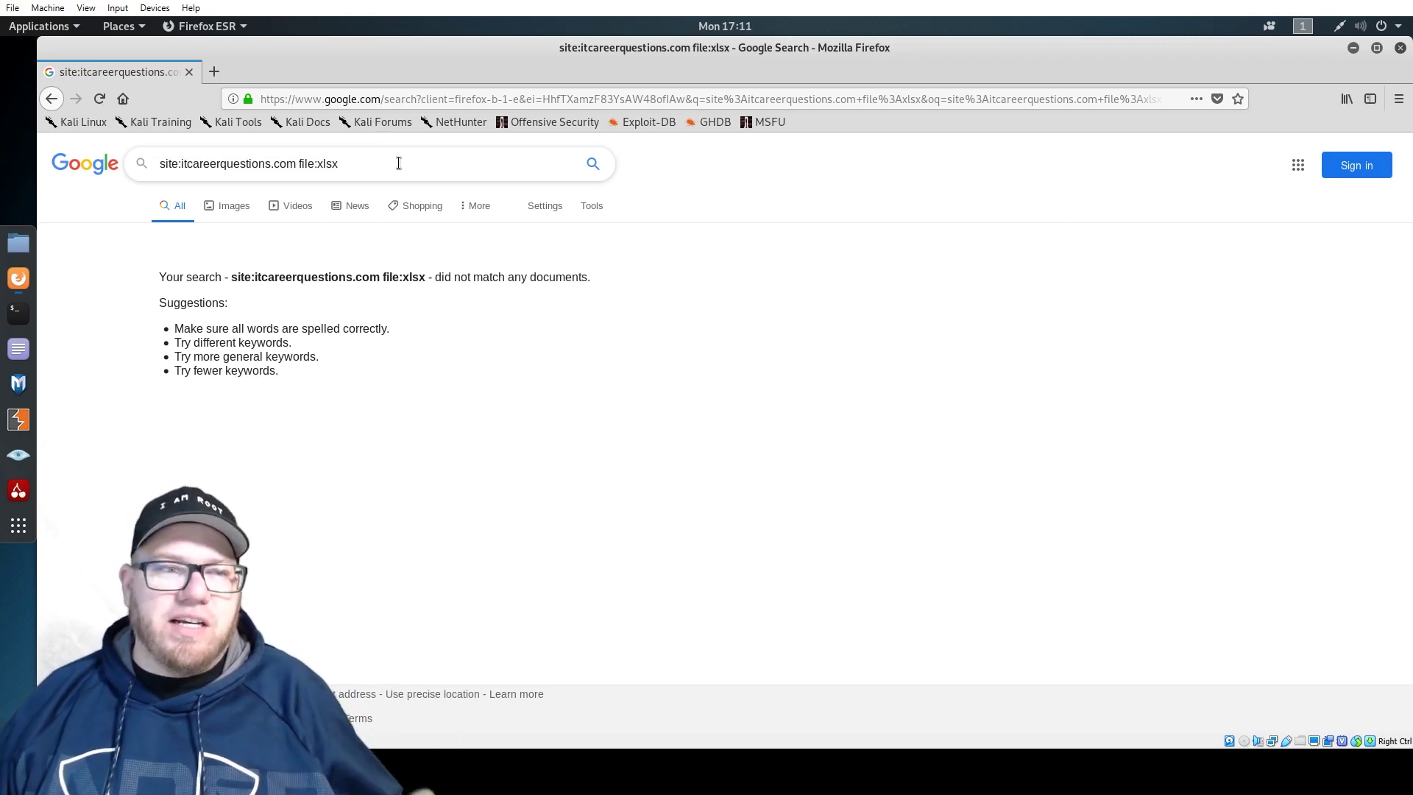
# - Change the site filter to .edu and search 'site:.edu file:xlsx', getting about 156,000 results
pyautogui.moveTo(296, 163); pyautogui.dragTo(184, 163)
pyautogui.press('BackSpace')
pyautogui.write('edu')
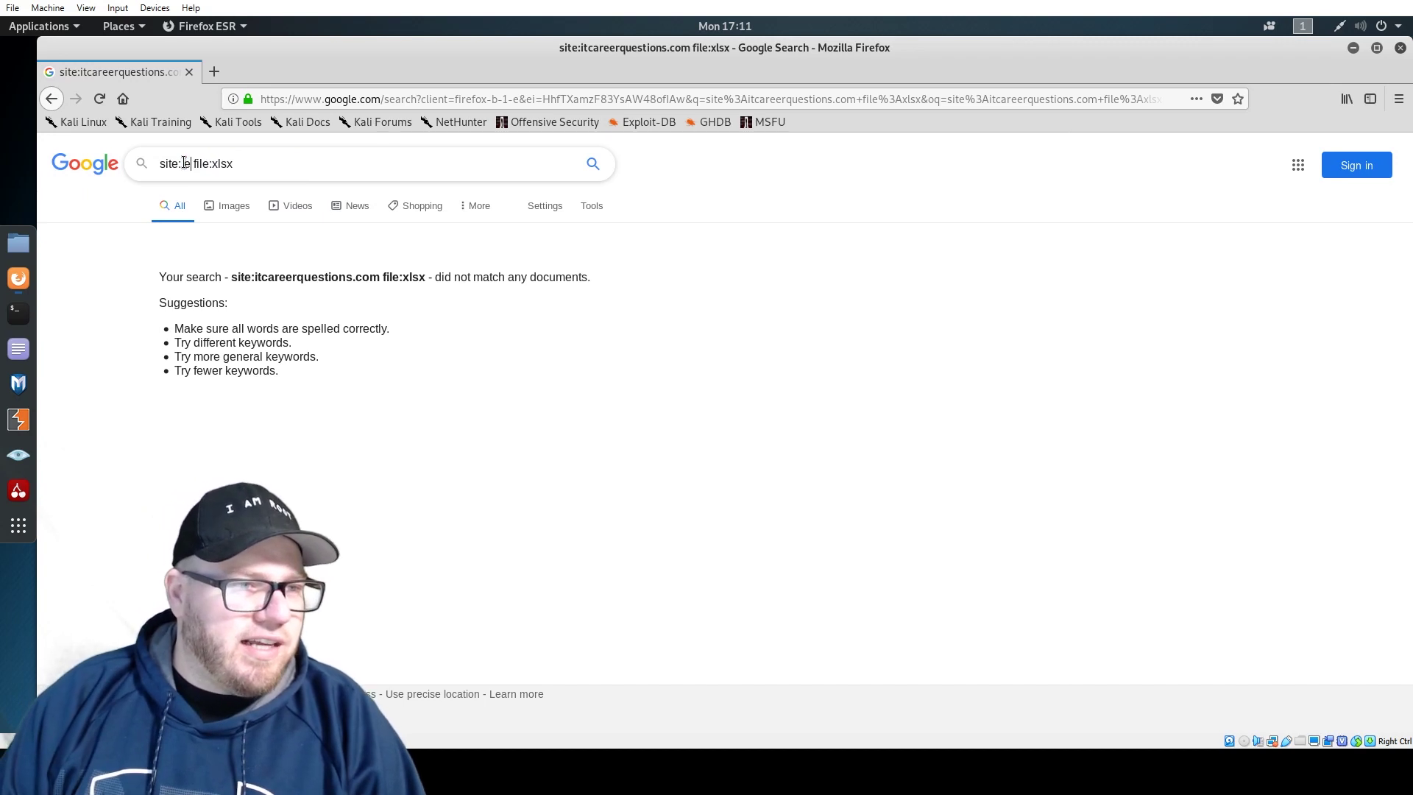
pyautogui.click(184, 163)
pyautogui.write('.edu')
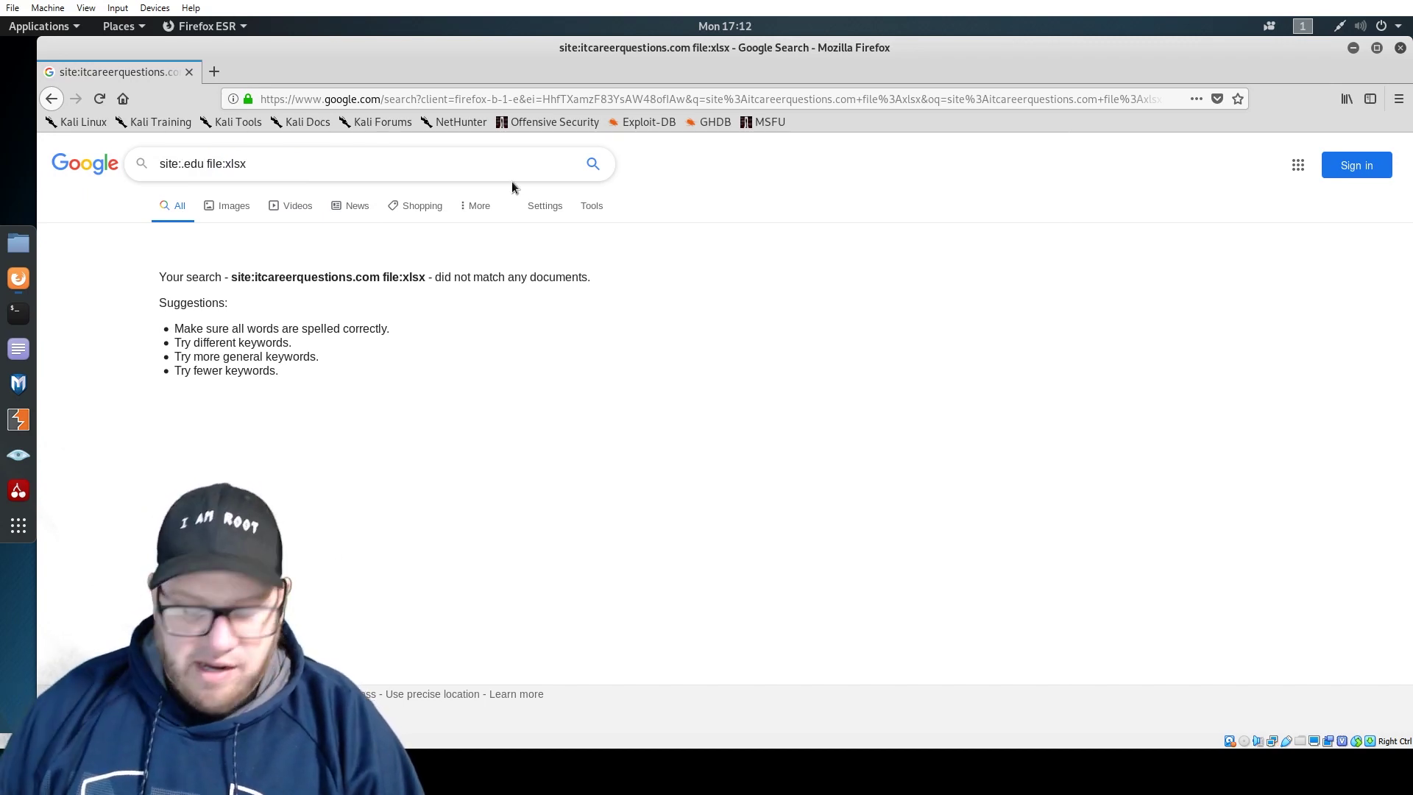
pyautogui.press('Return')
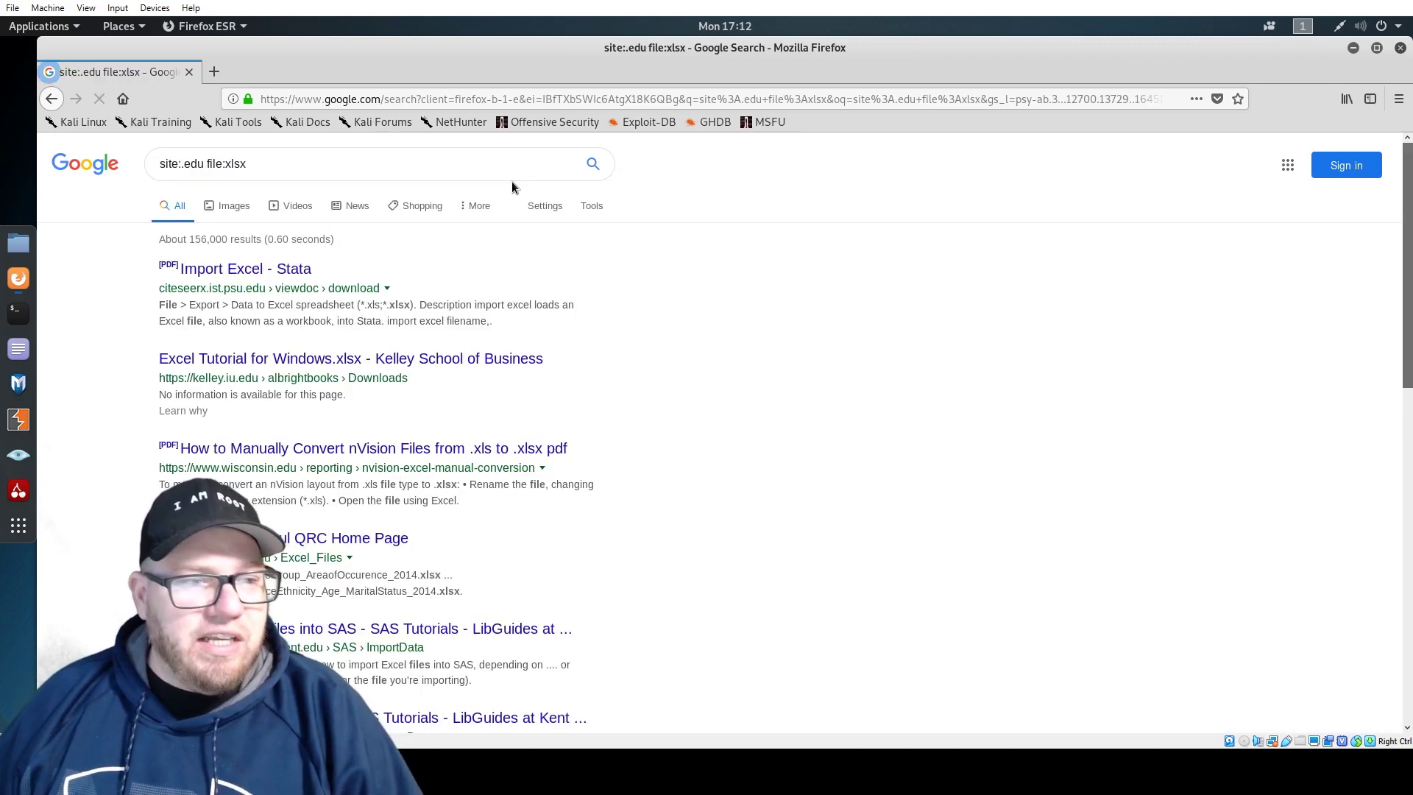